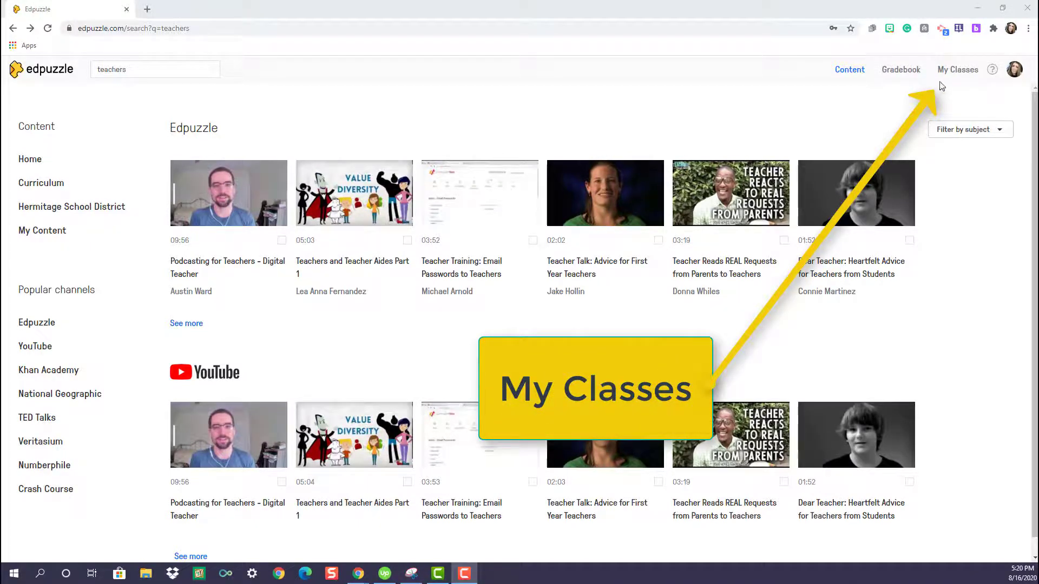
Step: Import the Teacher Course class from Google Classroom as a new class
{"action": "left_click", "coordinate": [958, 73]}
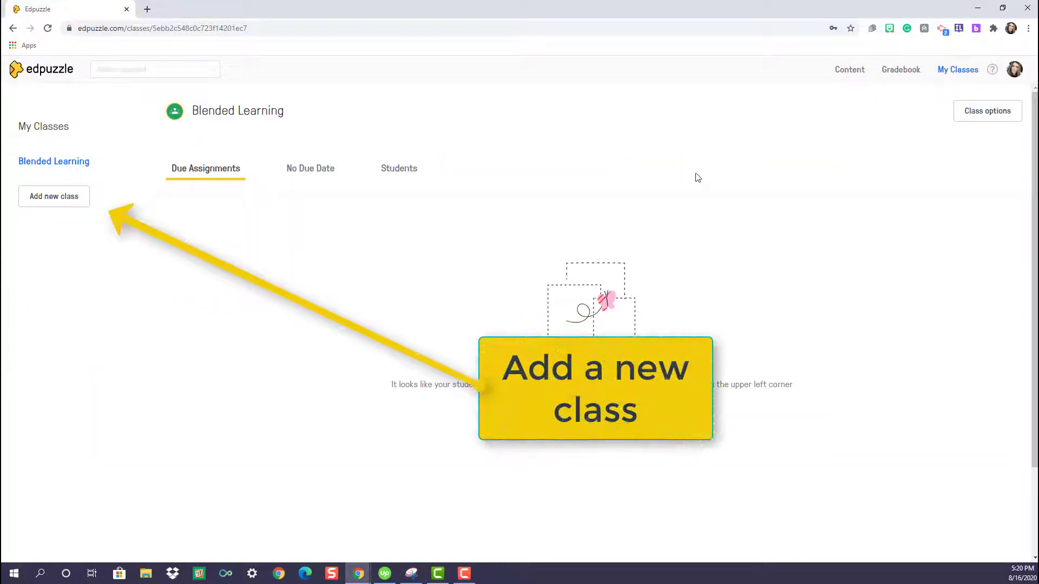
{"action": "left_click", "coordinate": [64, 202]}
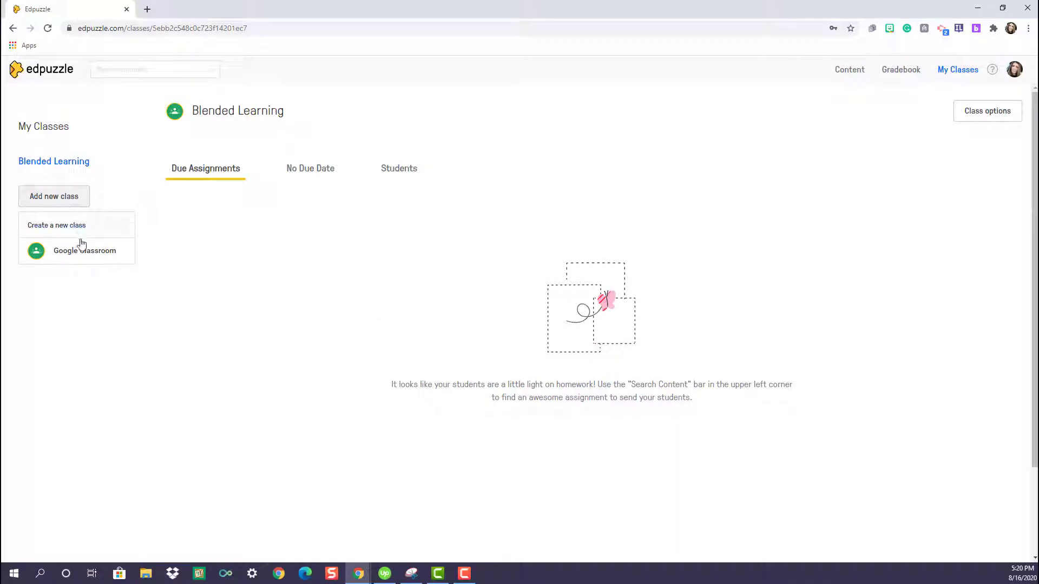
{"action": "left_click", "coordinate": [88, 256]}
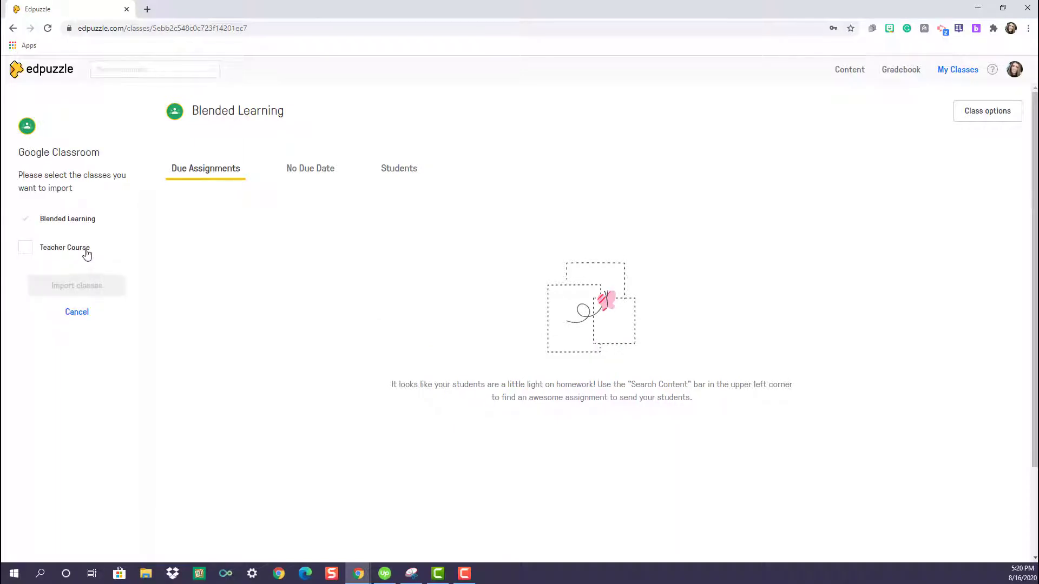
{"action": "left_click", "coordinate": [30, 250]}
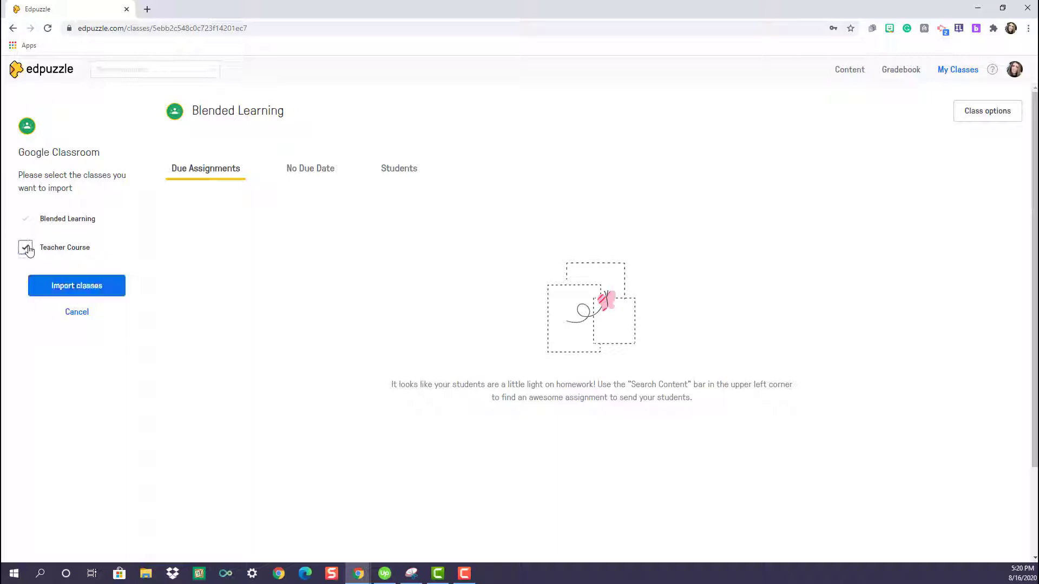
{"action": "left_click", "coordinate": [71, 291]}
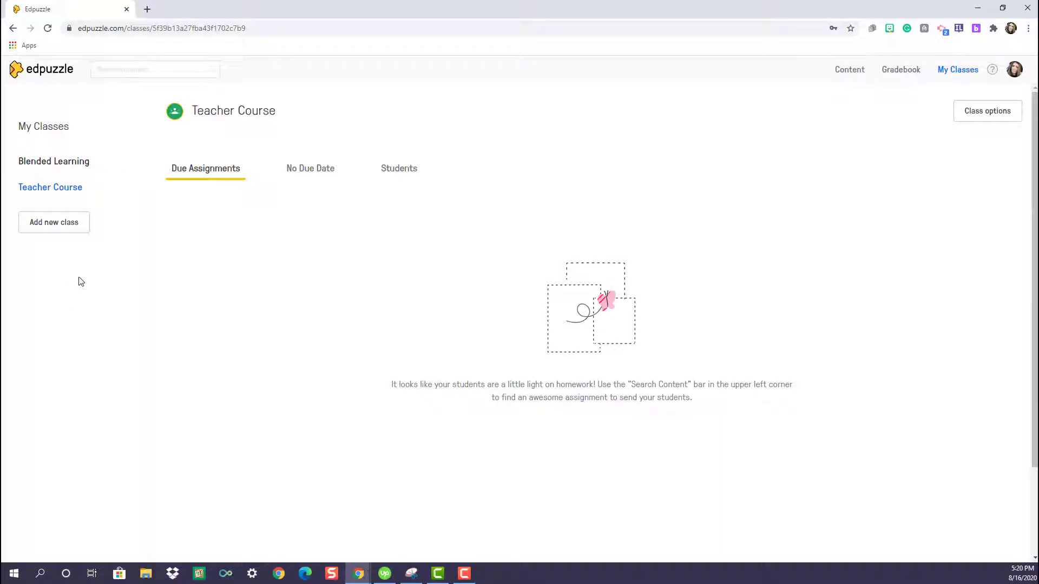
Step: Copy the video "Podcasting for Teachers - Digital Teacher" from the Edpuzzle search results into My Content
{"action": "left_click", "coordinate": [849, 73]}
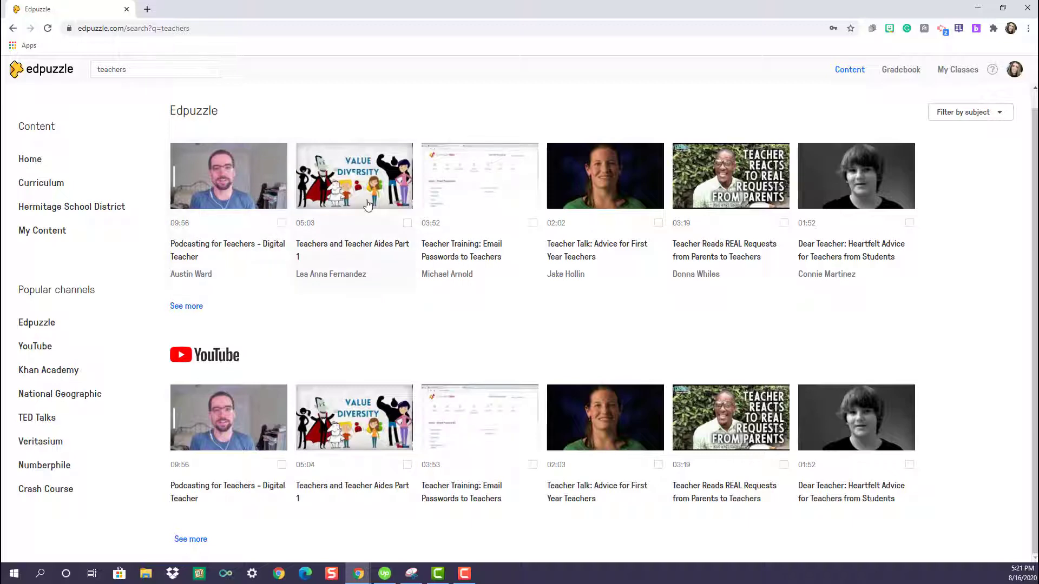
{"action": "left_click", "coordinate": [255, 195]}
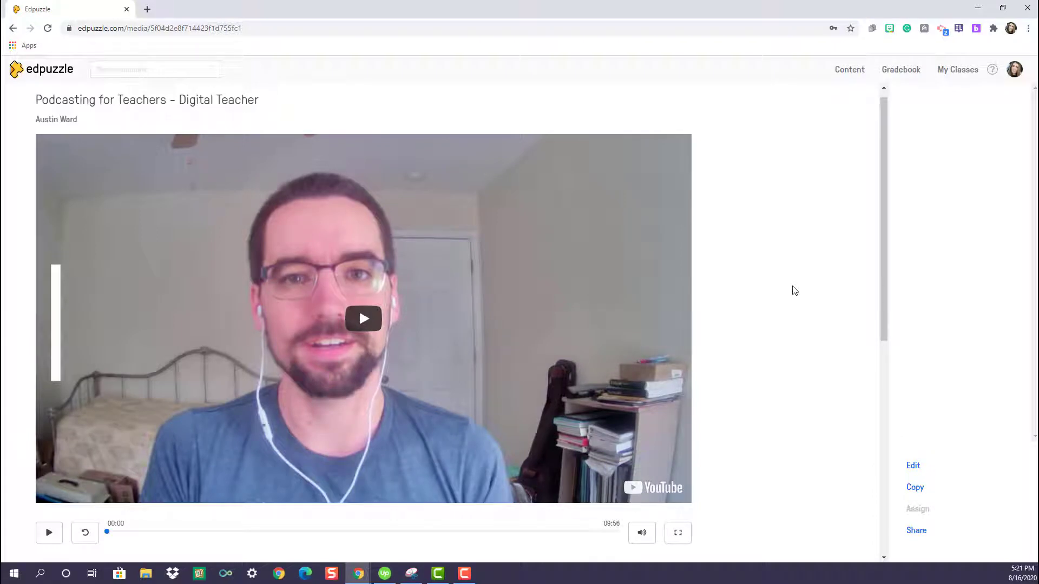
Step: Open the copied podcasting video from My Content for editing and trim about one second from its start
{"action": "left_click", "coordinate": [846, 73]}
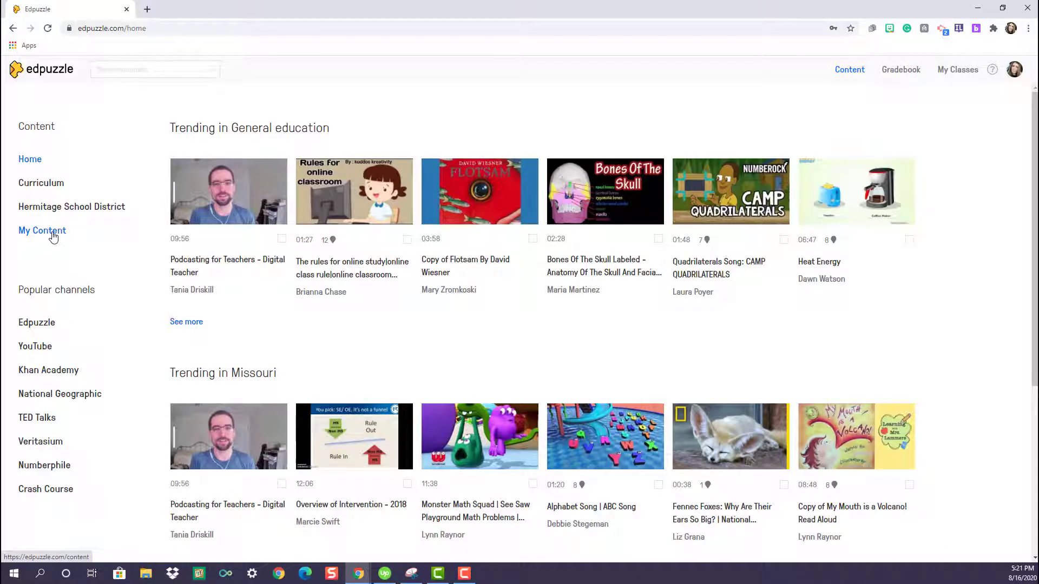
{"action": "left_click", "coordinate": [53, 237]}
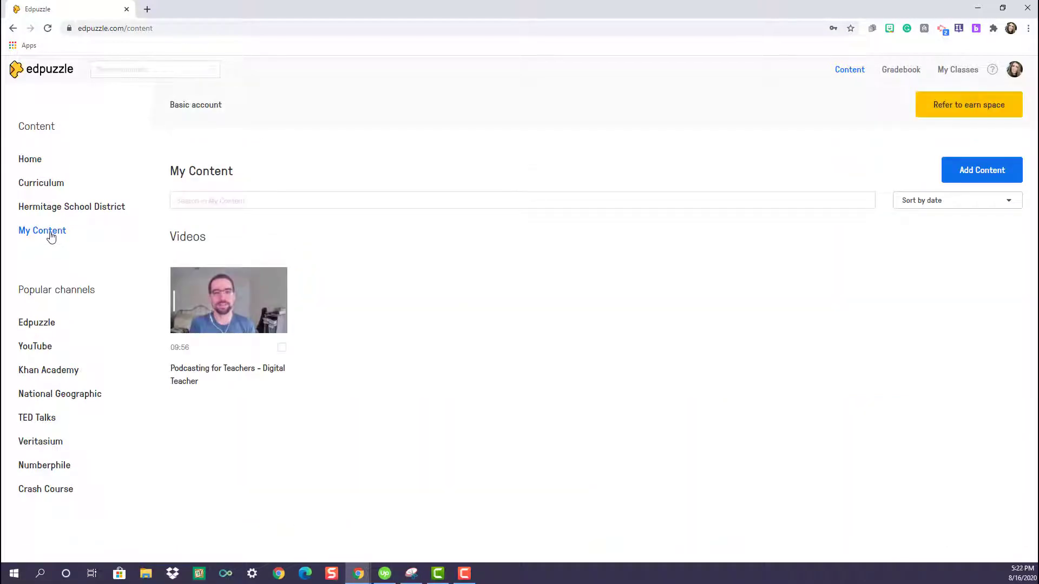
{"action": "left_click", "coordinate": [211, 317]}
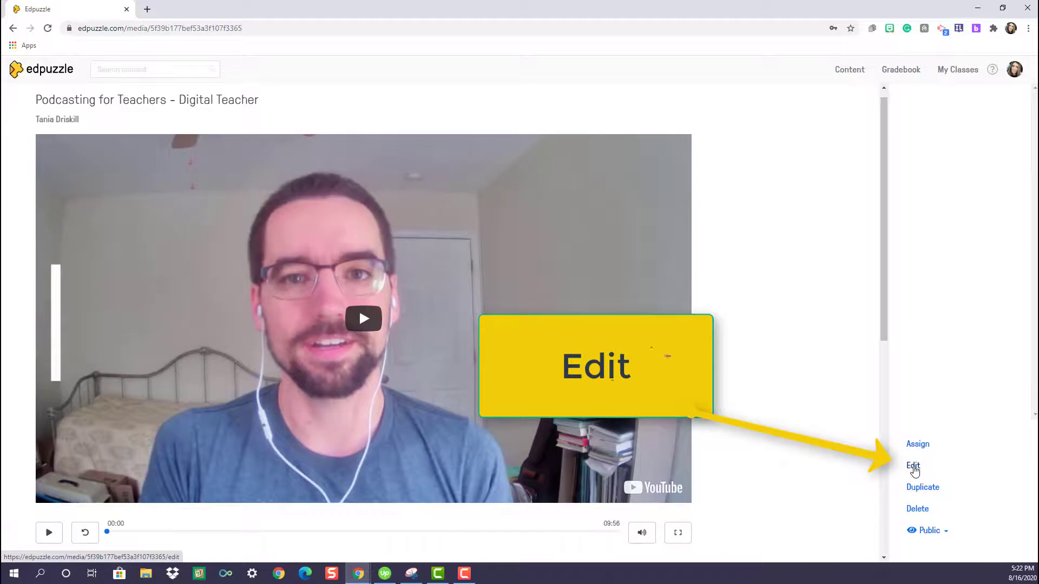
{"action": "left_click", "coordinate": [913, 466]}
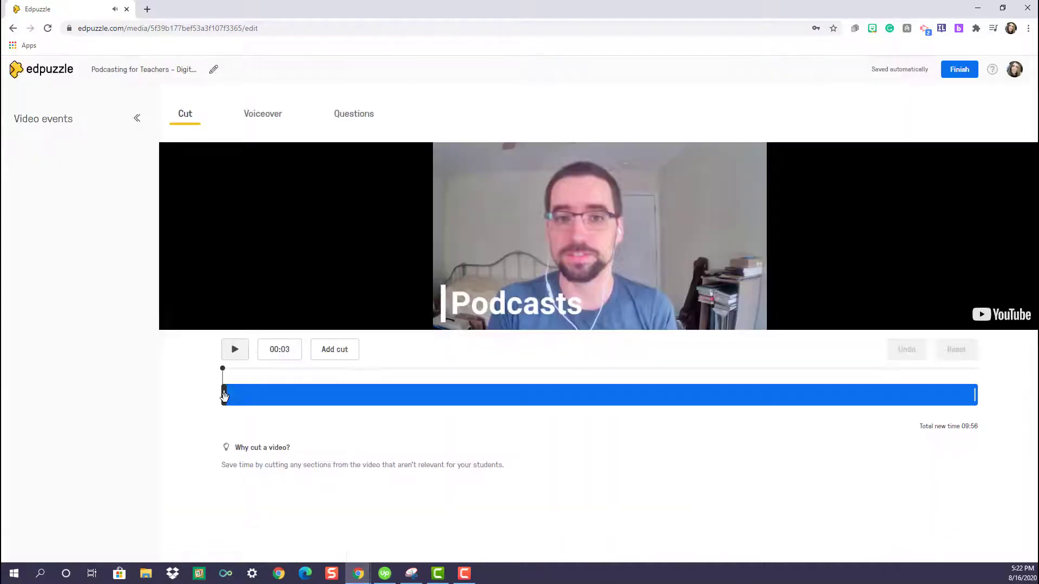
{"action": "left_click_drag", "start_coordinate": [224, 397], "coordinate": [311, 407]}
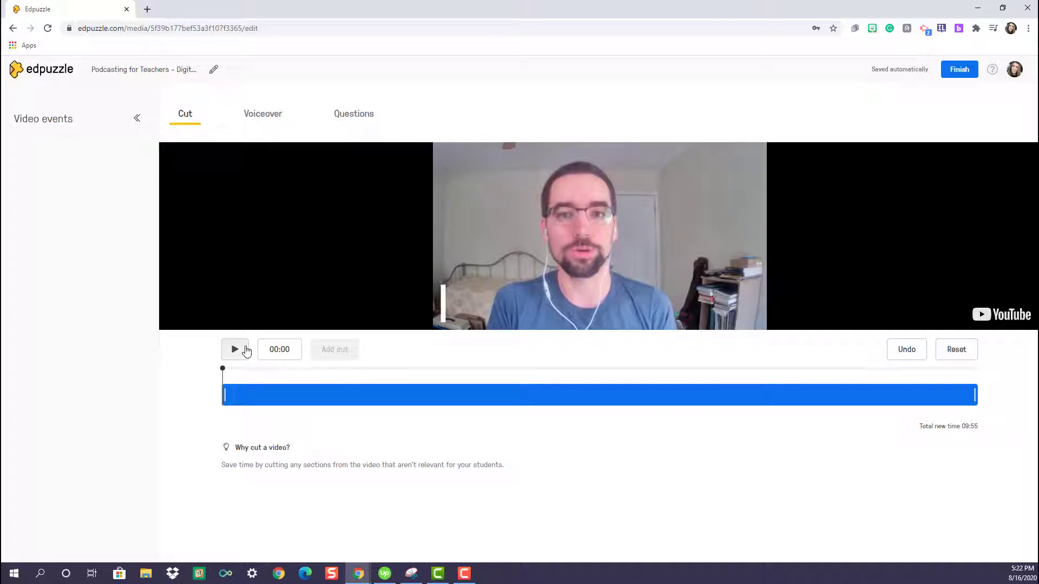
Step: Start a multiple-choice question at the beginning of the video with the text "What is your name?"
{"action": "left_click", "coordinate": [360, 117]}
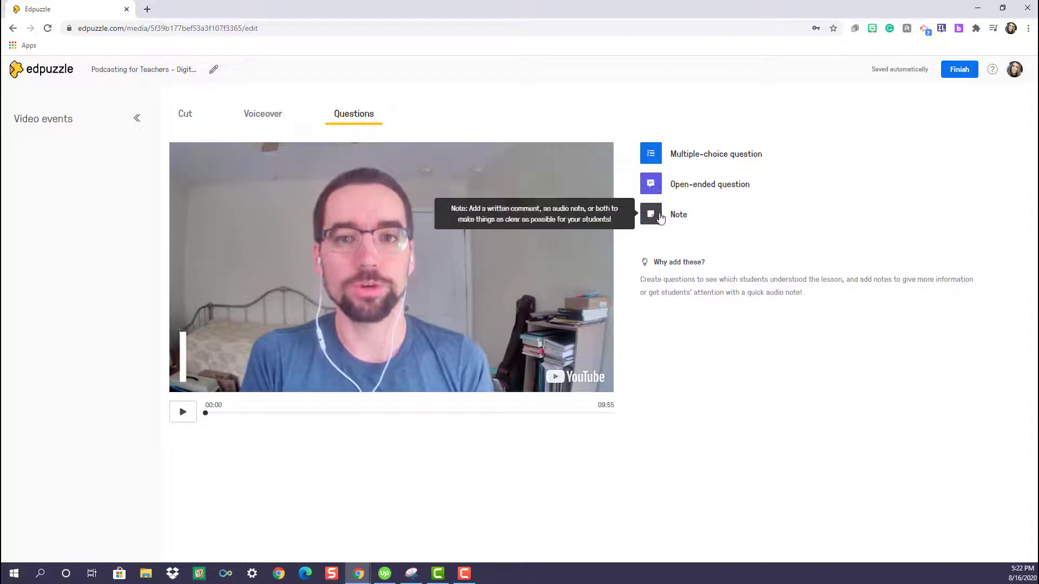
{"action": "left_click", "coordinate": [653, 157]}
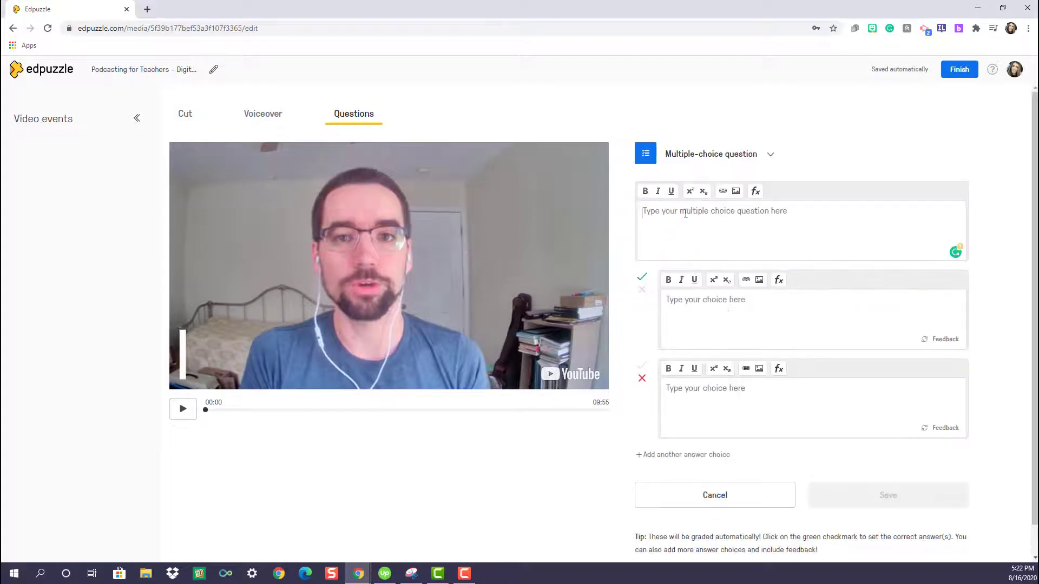
{"action": "type", "text": "What is your name?"}
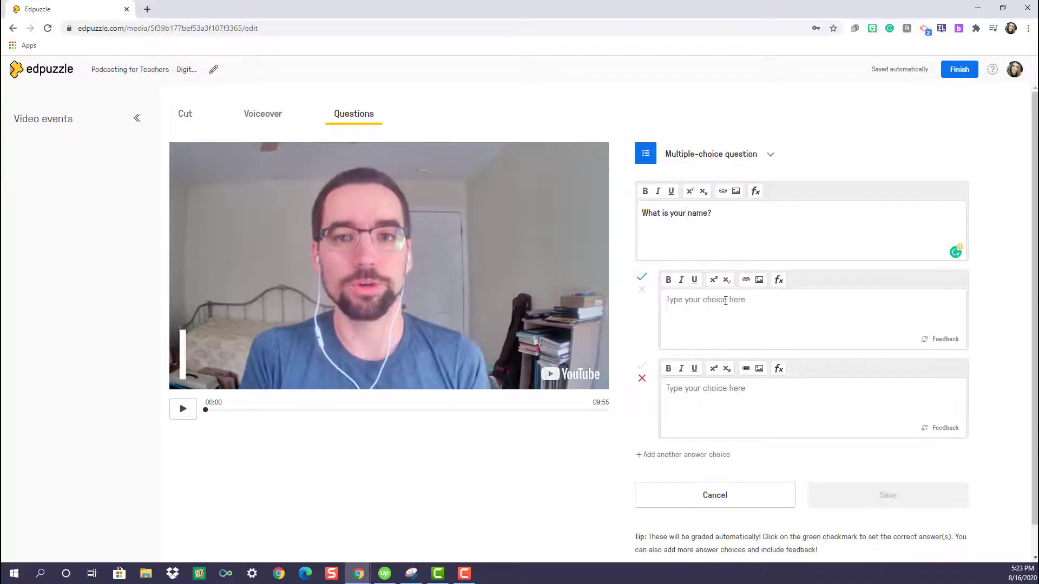
Step: Enter the three answer choices "Stinky", "Princess" and "Bob" for the multiple-choice question
{"action": "key", "text": "Tab"}
{"action": "type", "text": "Stinky"}
{"action": "left_click", "coordinate": [752, 395]}
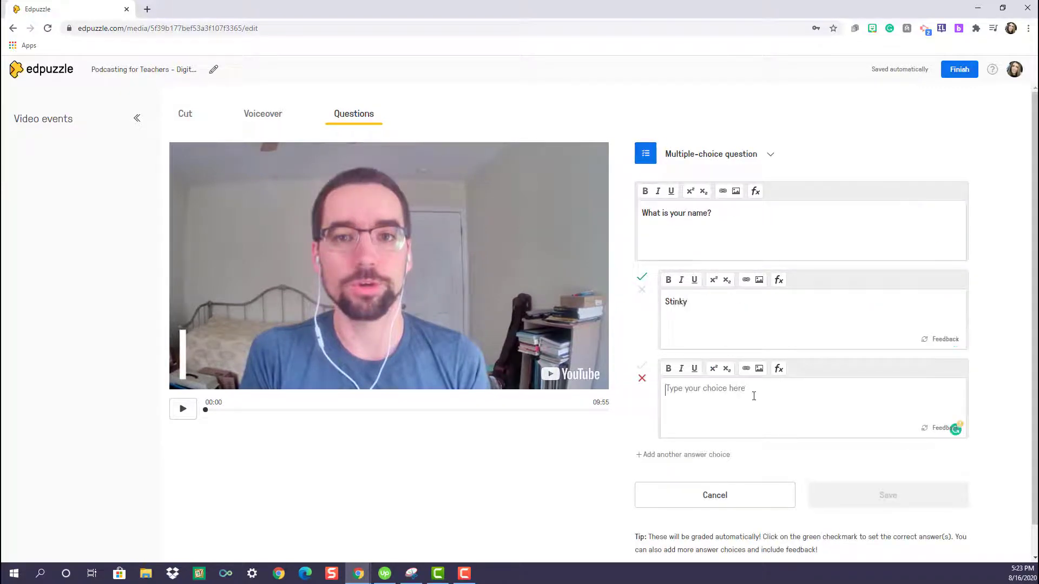
{"action": "type", "text": "Princess"}
{"action": "left_click", "coordinate": [708, 455]}
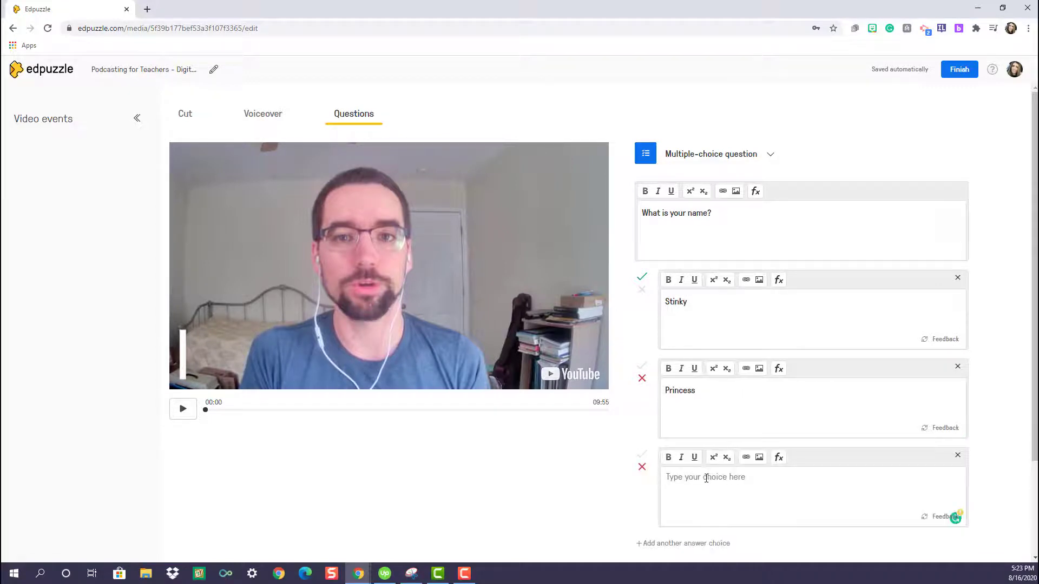
{"action": "type", "text": "Bob"}
Step: Mark "Princess" as a correct answer as well and save the multiple-choice question
{"action": "left_click", "coordinate": [642, 370]}
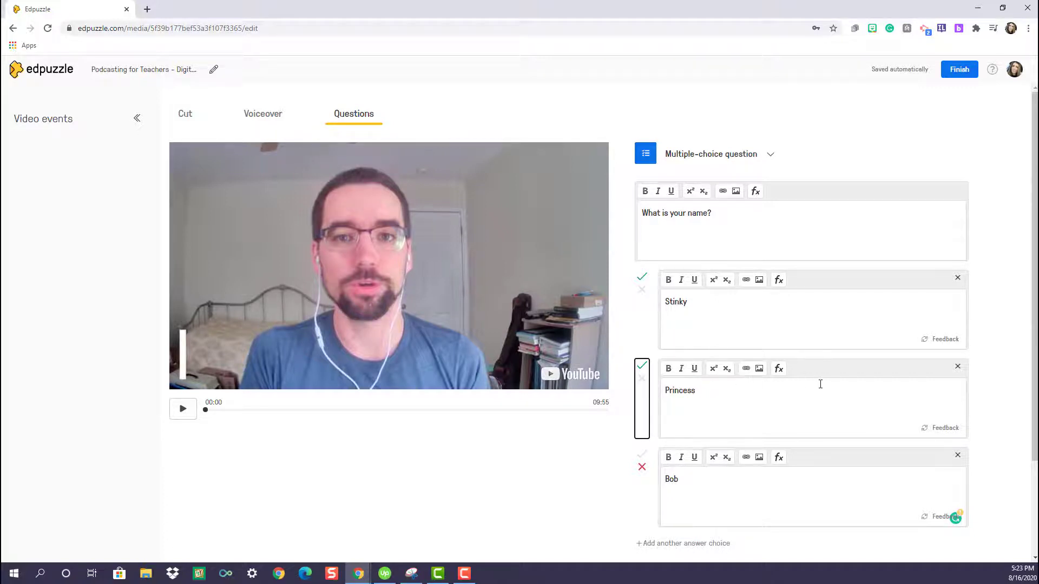
{"action": "scroll", "coordinate": [819, 383], "scroll_direction": "down", "scroll_amount": 3}
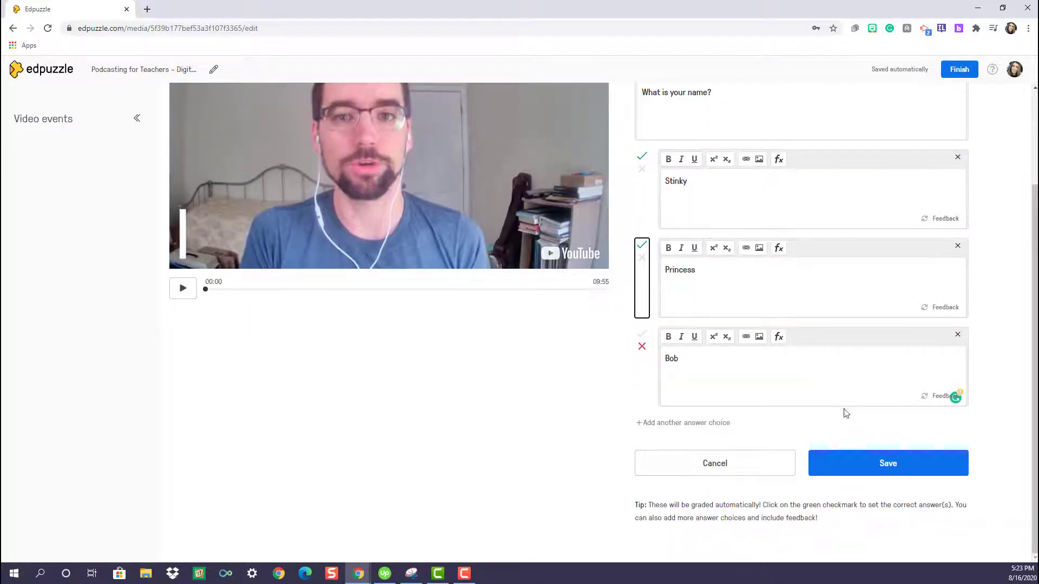
{"action": "left_click", "coordinate": [872, 462]}
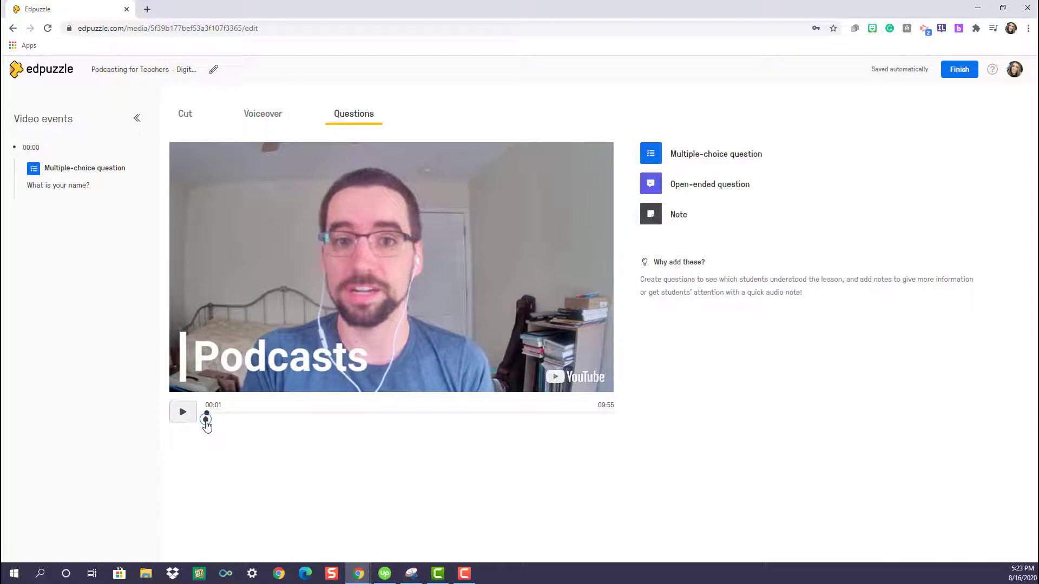
Step: Move the multiple-choice question to 03:04, add the note "Think!" at 03:07, and finish editing the video
{"action": "mouse_move", "coordinate": [206, 426]}
{"action": "left_mouse_down"}
{"action": "mouse_move", "coordinate": [380, 429]}
{"action": "mouse_move", "coordinate": [334, 431]}
{"action": "left_mouse_up"}
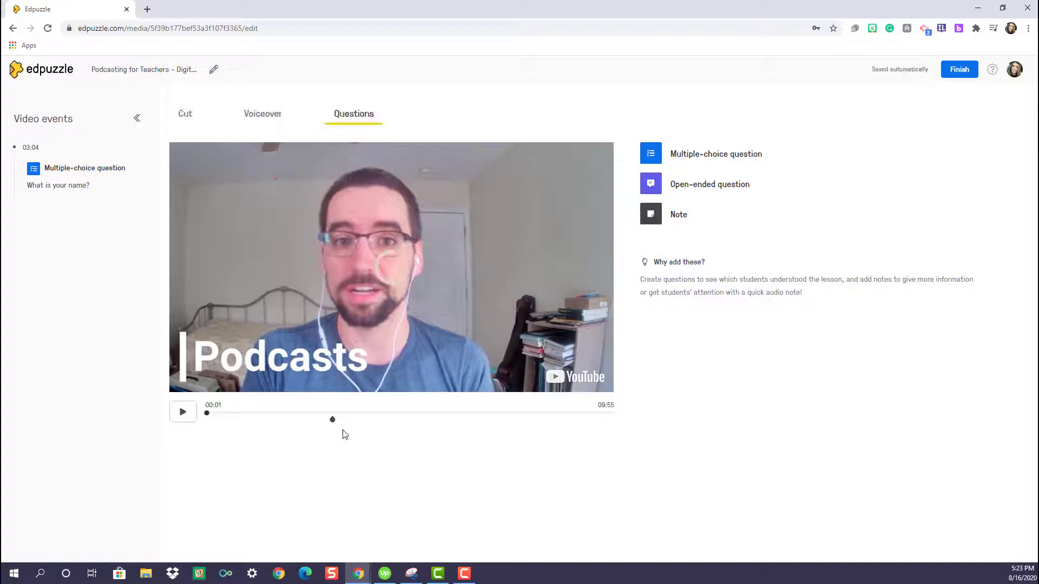
{"action": "left_click", "coordinate": [653, 217]}
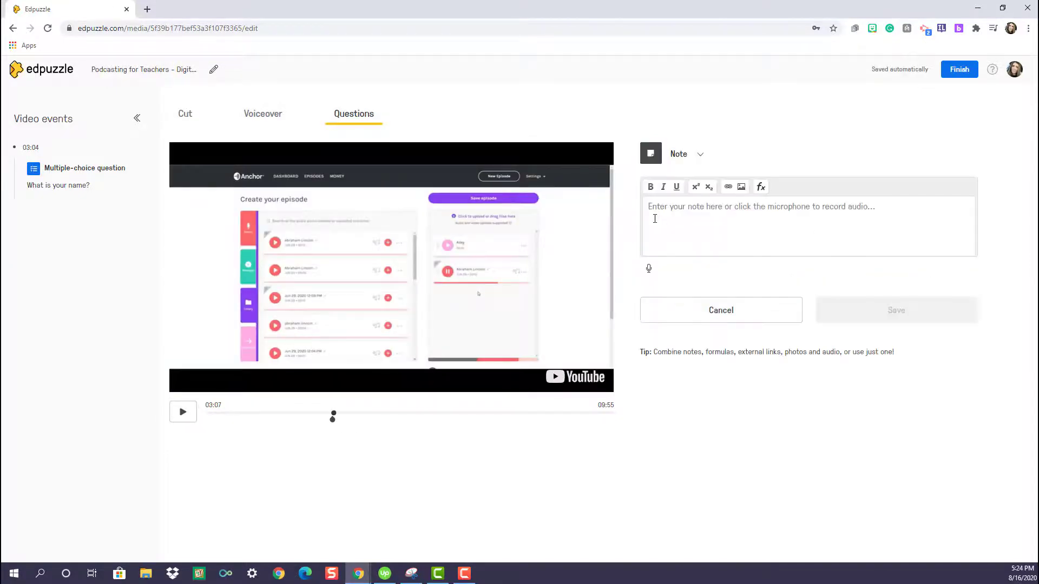
{"action": "left_click", "coordinate": [654, 213]}
{"action": "type", "text": "Think!"}
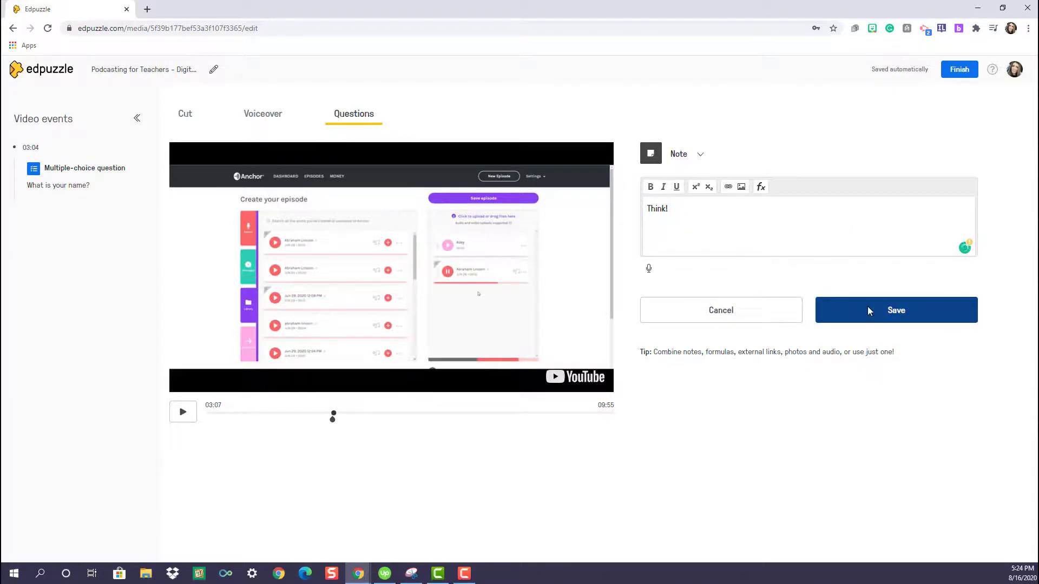
{"action": "left_click", "coordinate": [868, 310]}
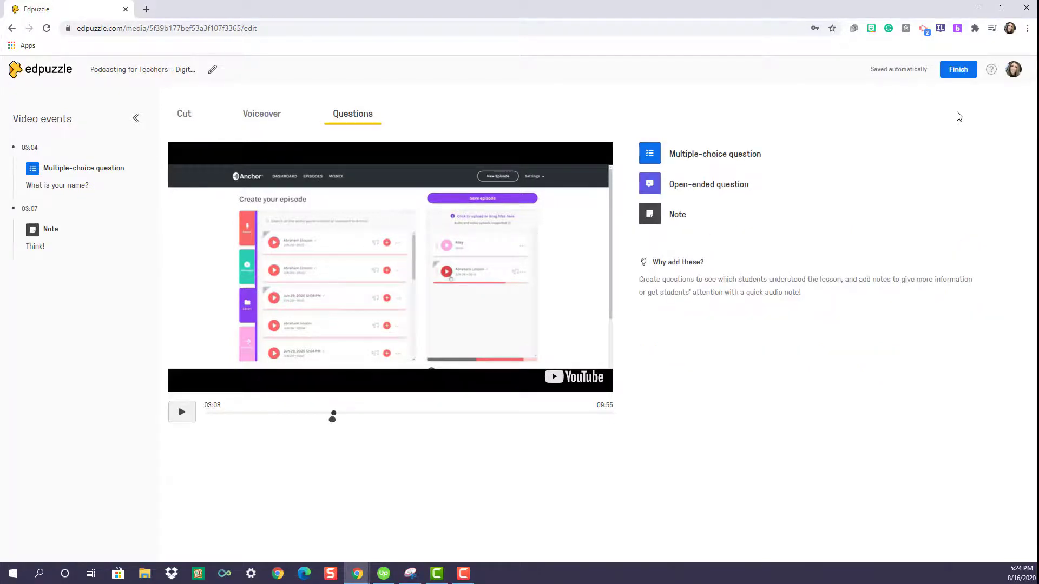
{"action": "left_click", "coordinate": [958, 70]}
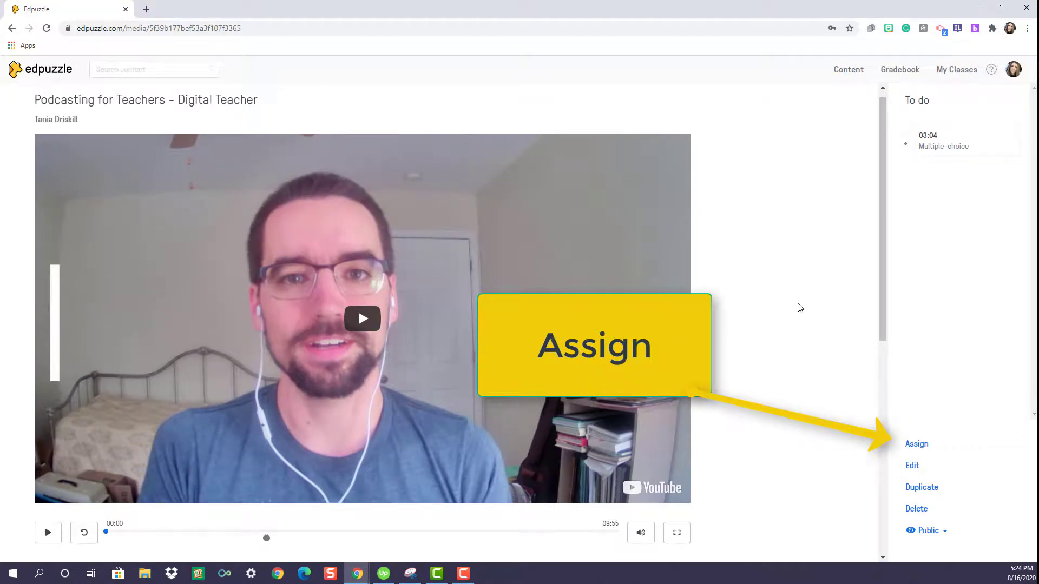
Step: Assign the video to the Teacher Course class and post the assignment on Google Classroom
{"action": "left_click", "coordinate": [921, 444]}
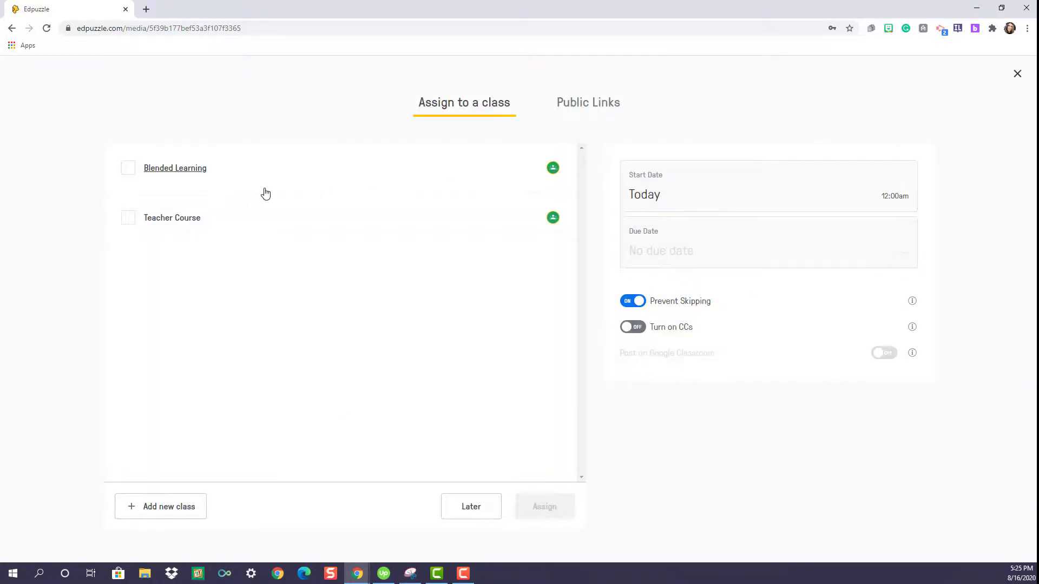
{"action": "left_click", "coordinate": [128, 224]}
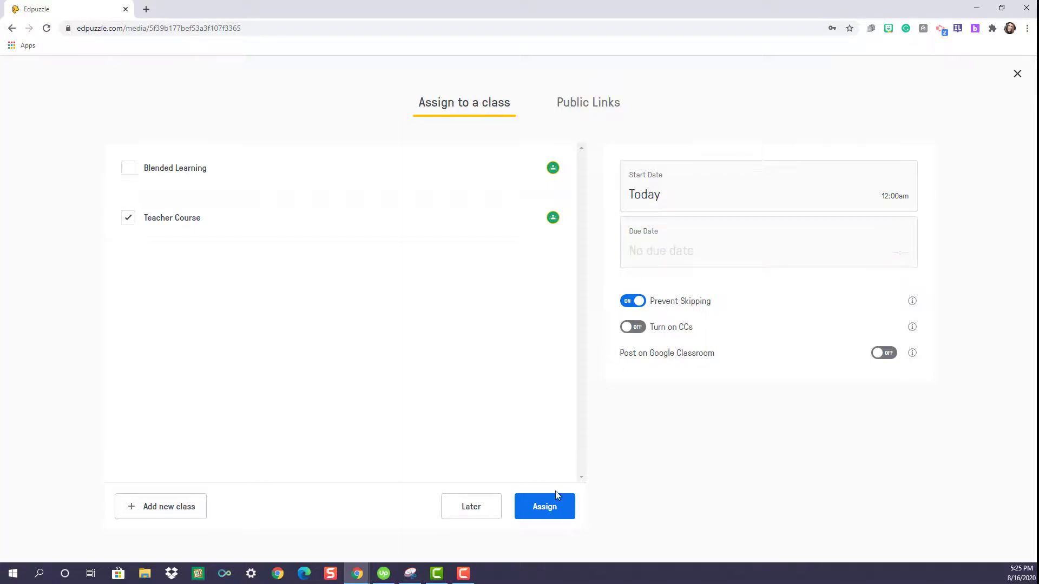
{"action": "left_click", "coordinate": [546, 507]}
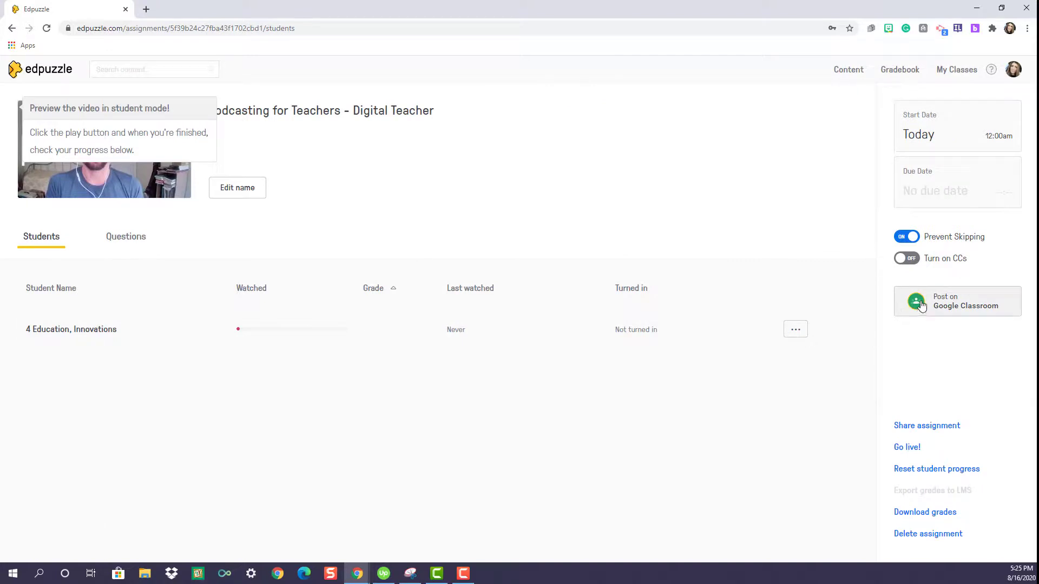
{"action": "left_click", "coordinate": [921, 307]}
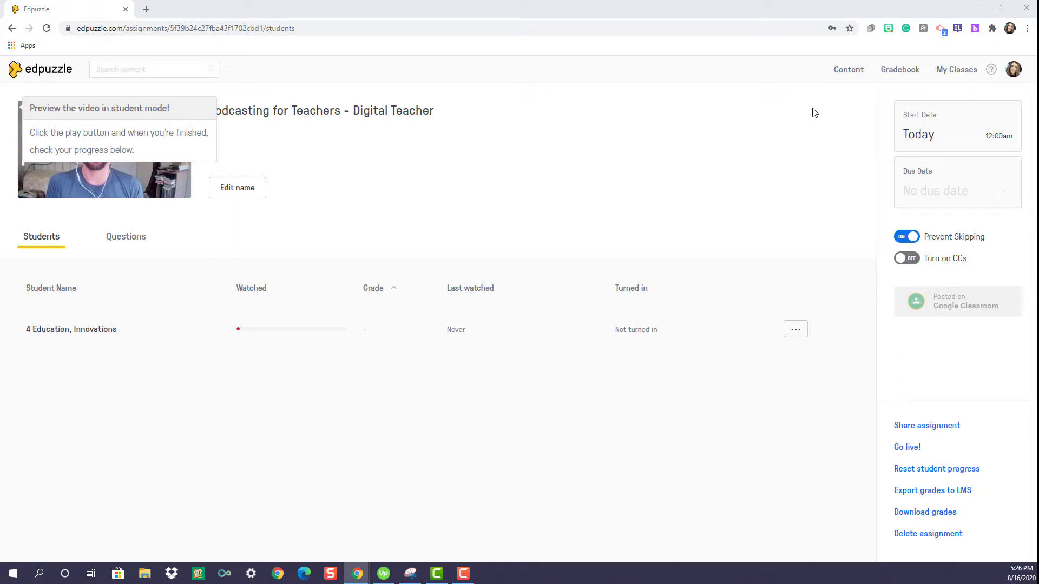
Step: Open the gradebook to review student results for the Teacher Course assignment
{"action": "left_click", "coordinate": [899, 71]}
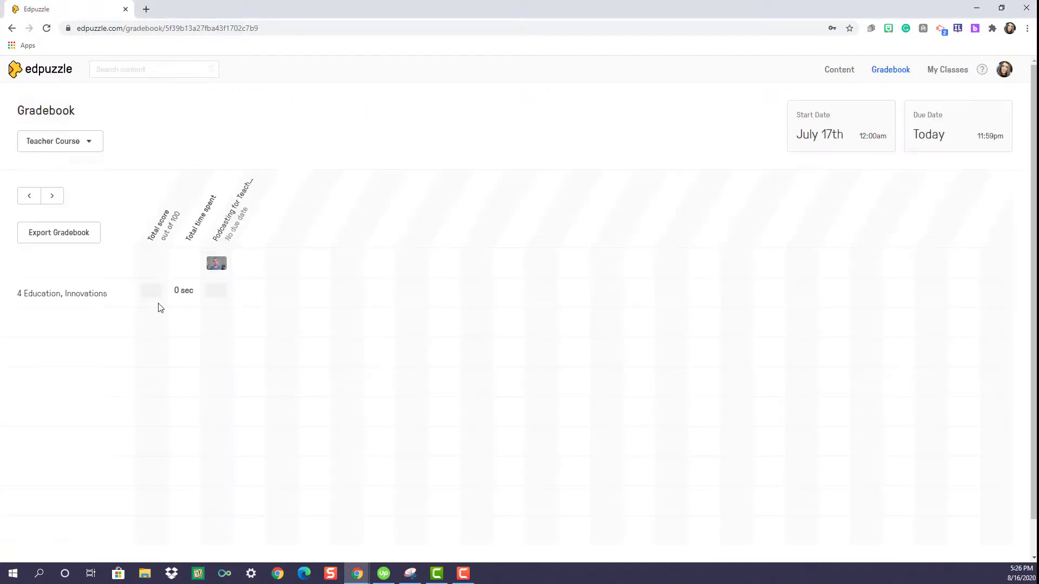